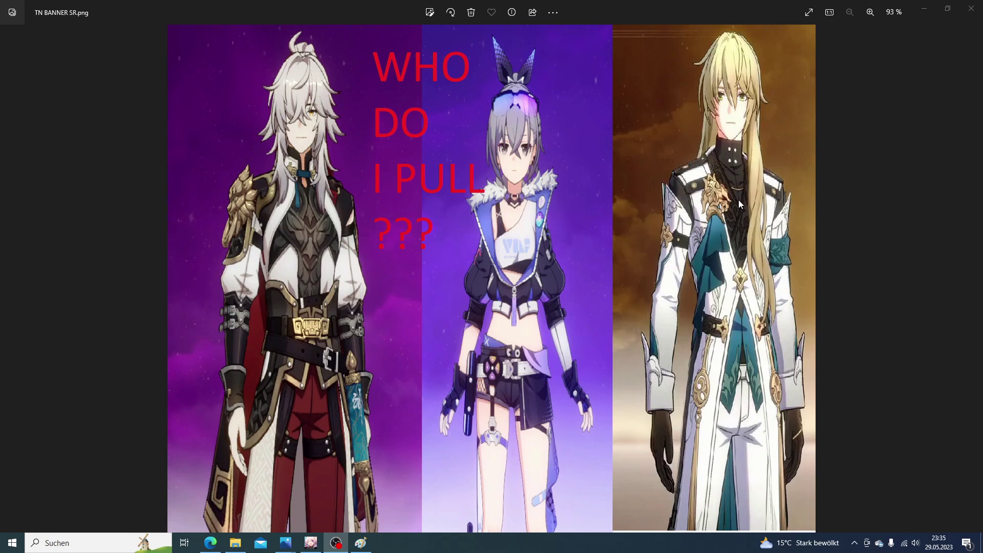
Step: Switch Windows Photos to the 'Pull video concept.png' slide describing the two-team meta
{"action": "mouse_move", "coordinate": [333, 547]}
{"action": "mouse_move", "coordinate": [286, 544]}
{"action": "left_click", "coordinate": [158, 495]}
{"action": "mouse_move", "coordinate": [286, 544]}
{"action": "left_click", "coordinate": [580, 480]}
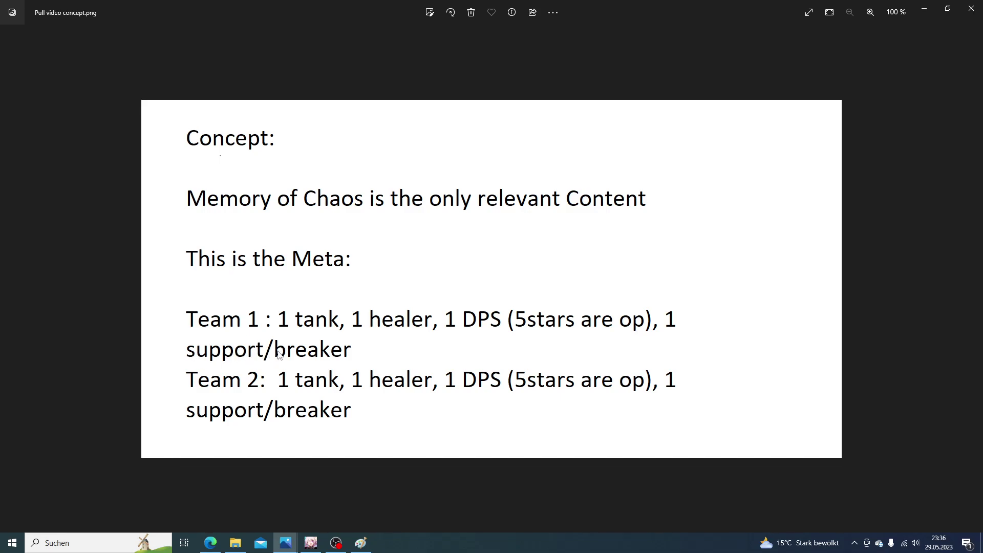
Step: Bring the MOC SR.png chamber table sheet forward and zoom it to 121 %
{"action": "left_click", "coordinate": [293, 546]}
{"action": "left_click", "coordinate": [200, 497]}
{"action": "scroll", "coordinate": [537, 228], "scroll_direction": "up", "scroll_amount": 2}
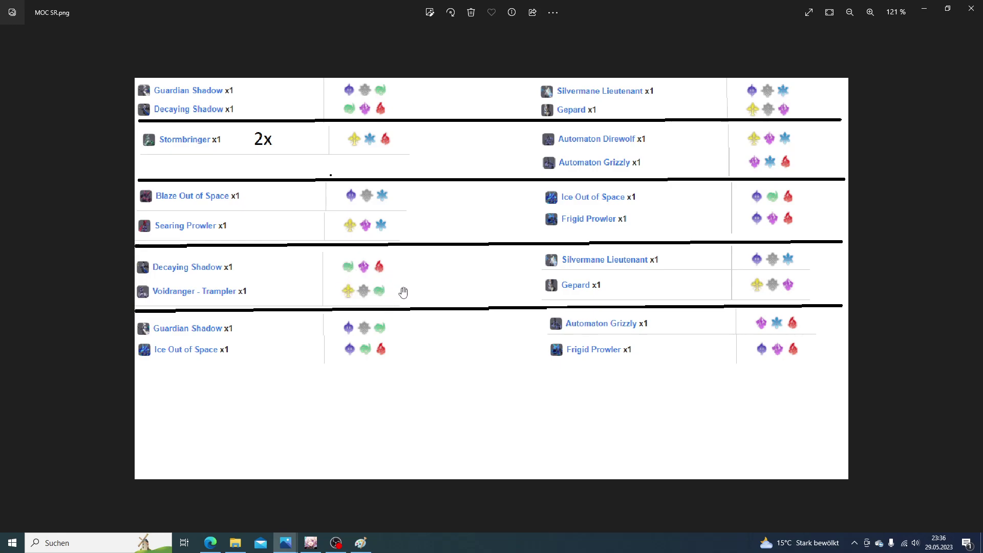
Step: Bring the 'MOC SR Silverwulf mit Jing…' sheet to the front in Photos
{"action": "mouse_move", "coordinate": [290, 538]}
{"action": "left_click", "coordinate": [257, 497]}
Step: Open 'MOC SR Blade' from the Dokumente folder, then minimize its Photos window
{"action": "left_click", "coordinate": [290, 544]}
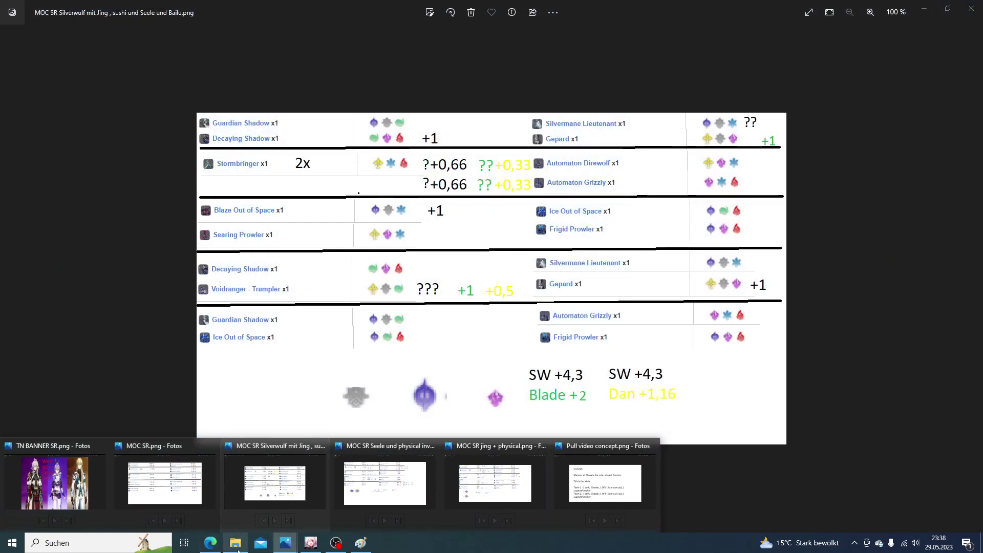
{"action": "left_click", "coordinate": [235, 544]}
{"action": "left_click", "coordinate": [876, 259]}
{"action": "double_click", "coordinate": [705, 237]}
{"action": "left_click", "coordinate": [924, 8]}
Step: Return to the MOC SR Silverwulf sheet to review its per-chamber scores and totals
{"action": "left_click", "coordinate": [134, 388]}
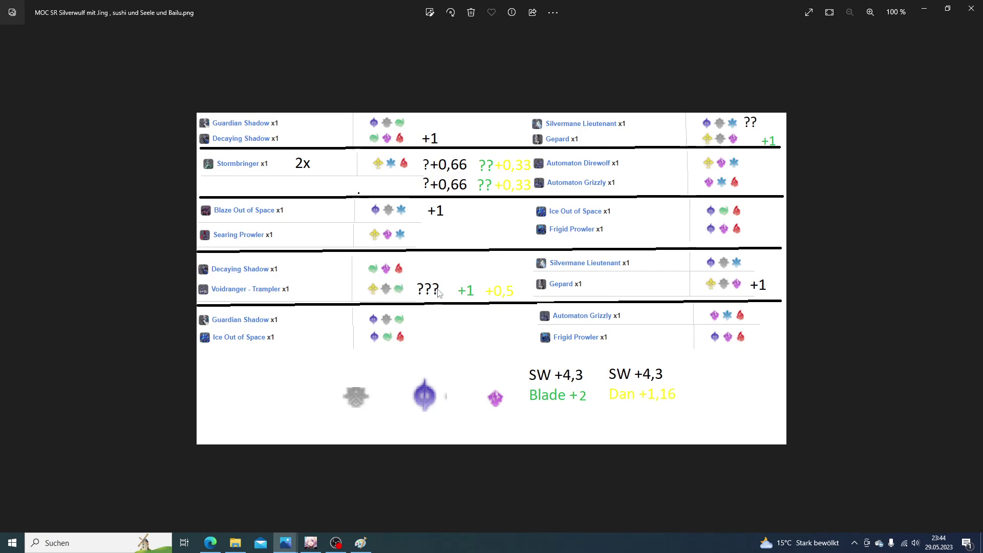
{"action": "mouse_move", "coordinate": [285, 541]}
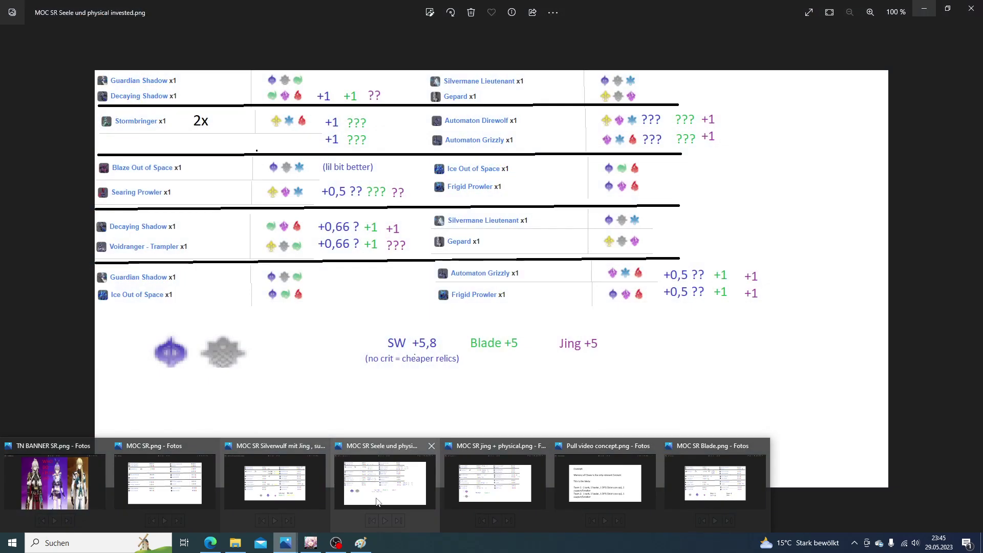
Step: View the Seele and physical invested sheet, then switch to 'MOC SR jing + physical.png'
{"action": "left_click", "coordinate": [383, 499]}
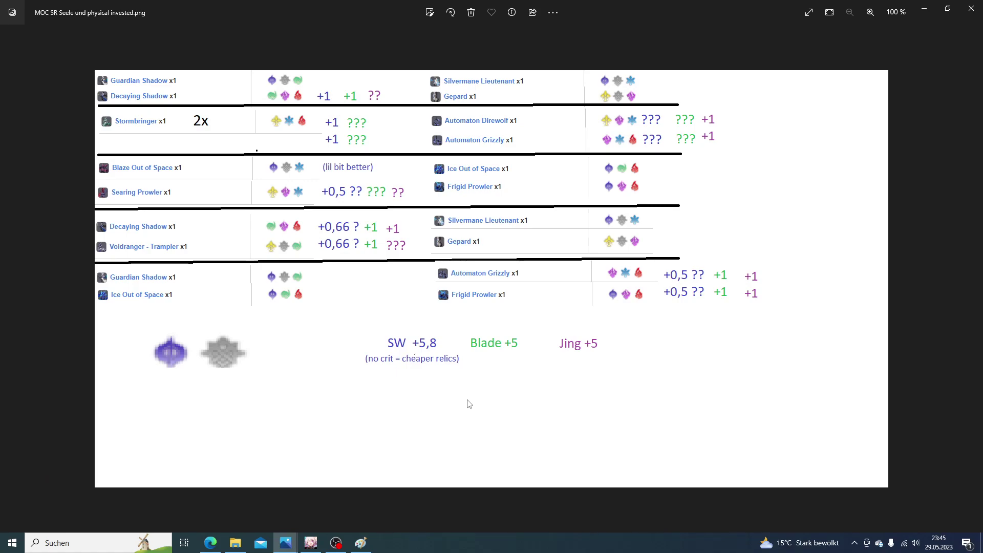
{"action": "mouse_move", "coordinate": [285, 543]}
{"action": "left_click", "coordinate": [472, 483]}
Step: Leave the Photos viewer and bring the MOC SR - Paint window forward
{"action": "mouse_move", "coordinate": [285, 544]}
{"action": "mouse_move", "coordinate": [655, 484]}
{"action": "mouse_move", "coordinate": [686, 484]}
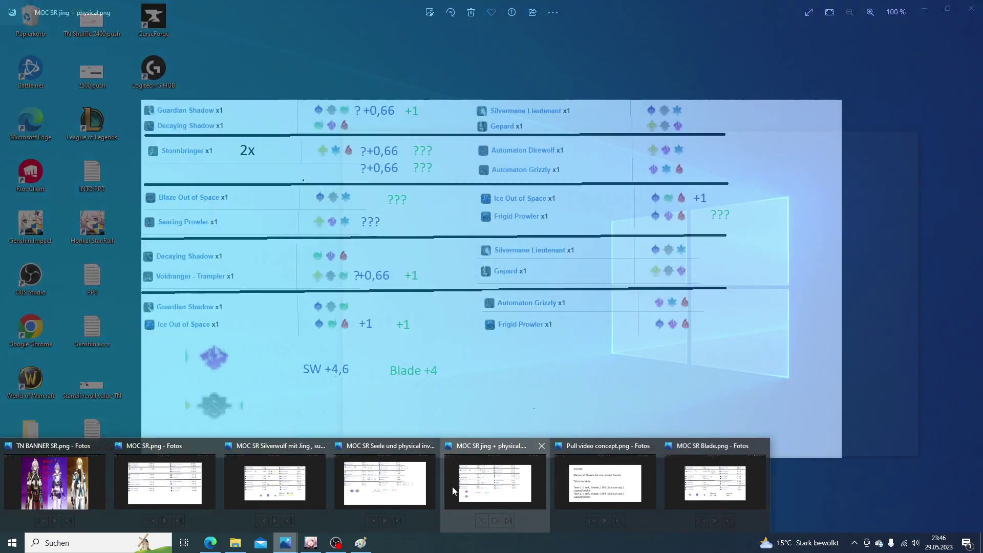
{"action": "mouse_move", "coordinate": [475, 493]}
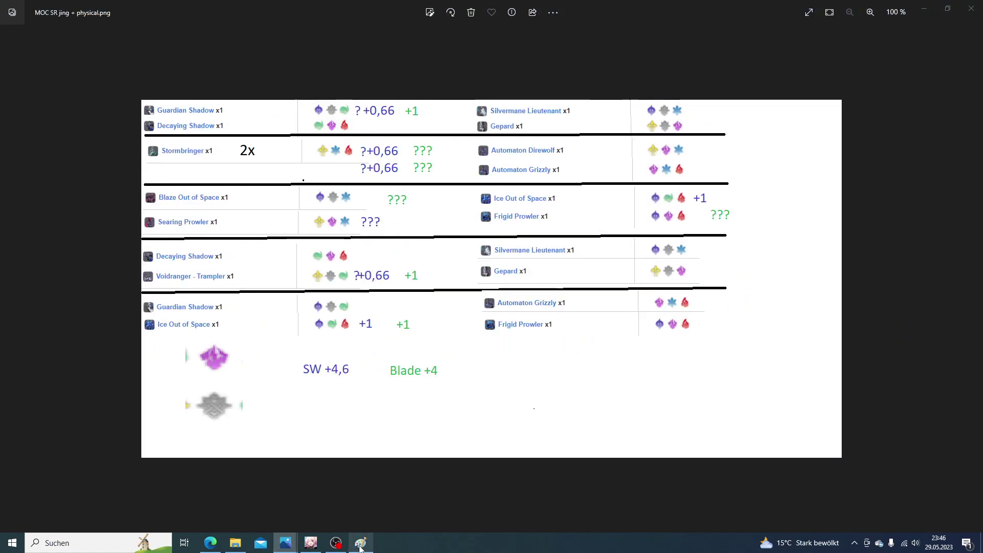
{"action": "left_click", "coordinate": [361, 542]}
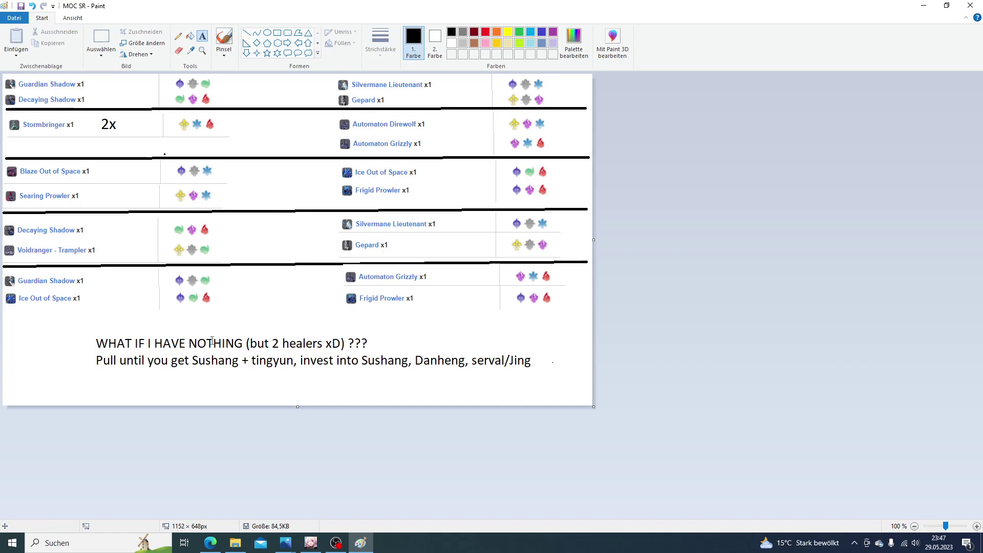
{"action": "left_click_drag", "start_coordinate": [194, 367], "coordinate": [274, 358]}
{"action": "left_click", "coordinate": [393, 372]}
{"action": "left_click", "coordinate": [247, 33]}
Step: Draw black X's over the Guardian Shadow, Decaying Shadow and Silvermane Lieutenant icon groups
{"action": "left_click_drag", "start_coordinate": [173, 306], "coordinate": [228, 265]}
{"action": "left_click_drag", "start_coordinate": [163, 275], "coordinate": [228, 306]}
{"action": "mouse_move", "coordinate": [173, 253]}
{"action": "left_mouse_down"}
{"action": "mouse_move", "coordinate": [229, 223]}
{"action": "mouse_move", "coordinate": [216, 254]}
{"action": "left_mouse_up"}
{"action": "left_click_drag", "start_coordinate": [175, 100], "coordinate": [218, 77]}
{"action": "left_click_drag", "start_coordinate": [177, 80], "coordinate": [224, 103]}
{"action": "mouse_move", "coordinate": [505, 101]}
{"action": "left_mouse_down"}
{"action": "mouse_move", "coordinate": [562, 74]}
{"action": "mouse_move", "coordinate": [556, 95]}
{"action": "left_mouse_up"}
{"action": "mouse_move", "coordinate": [516, 250]}
{"action": "left_mouse_down"}
{"action": "mouse_move", "coordinate": [559, 220]}
{"action": "mouse_move", "coordinate": [551, 248]}
{"action": "left_mouse_up"}
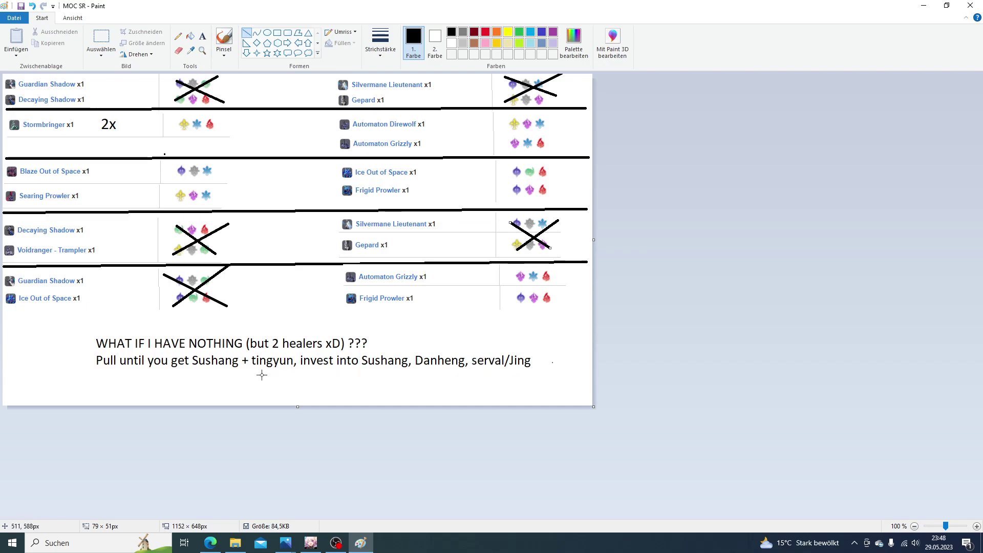
Step: Cross out the Automaton Direwolf/Grizzly and Grizzly/Frigid Prowler icons, striking Stormbringer's red icon
{"action": "mouse_move", "coordinate": [512, 272]}
{"action": "left_mouse_down"}
{"action": "mouse_move", "coordinate": [559, 290]}
{"action": "mouse_move", "coordinate": [562, 276]}
{"action": "left_mouse_up"}
{"action": "left_click_drag", "start_coordinate": [515, 120], "coordinate": [547, 145]}
{"action": "left_click_drag", "start_coordinate": [549, 123], "coordinate": [511, 149]}
{"action": "mouse_move", "coordinate": [208, 118]}
{"action": "left_mouse_down"}
{"action": "mouse_move", "coordinate": [224, 118]}
{"action": "mouse_move", "coordinate": [219, 131]}
{"action": "left_mouse_up"}
Step: Frame the third-row Blaze/Ice Out of Space chamber with a red rectangle
{"action": "left_click", "coordinate": [485, 32]}
{"action": "mouse_move", "coordinate": [167, 160]}
{"action": "left_mouse_down"}
{"action": "mouse_move", "coordinate": [175, 182]}
{"action": "mouse_move", "coordinate": [324, 220]}
{"action": "mouse_move", "coordinate": [168, 210]}
{"action": "mouse_move", "coordinate": [168, 162]}
{"action": "mouse_move", "coordinate": [456, 207]}
{"action": "mouse_move", "coordinate": [562, 206]}
{"action": "left_mouse_up"}
{"action": "left_click", "coordinate": [277, 32]}
{"action": "left_click", "coordinate": [614, 174]}
Step: Draw a small red box around the fire weakness icons on the right
{"action": "left_click", "coordinate": [248, 33]}
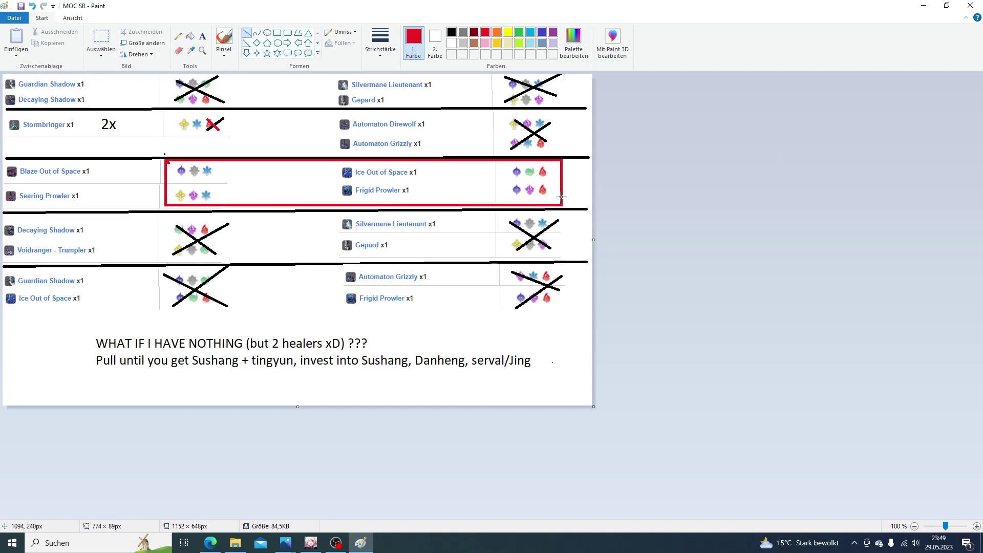
{"action": "left_click", "coordinate": [277, 32]}
{"action": "left_click_drag", "start_coordinate": [537, 165], "coordinate": [551, 199]}
Step: Finish the red box around the fire icons and draw another around the green icon on the right
{"action": "left_click", "coordinate": [637, 184]}
{"action": "left_click_drag", "start_coordinate": [522, 168], "coordinate": [537, 178]}
{"action": "left_click", "coordinate": [595, 185]}
Step: Draw red boxes around the left icon group, then its grey and purple icons individually
{"action": "left_click_drag", "start_coordinate": [166, 161], "coordinate": [228, 205]}
{"action": "left_click", "coordinate": [286, 94]}
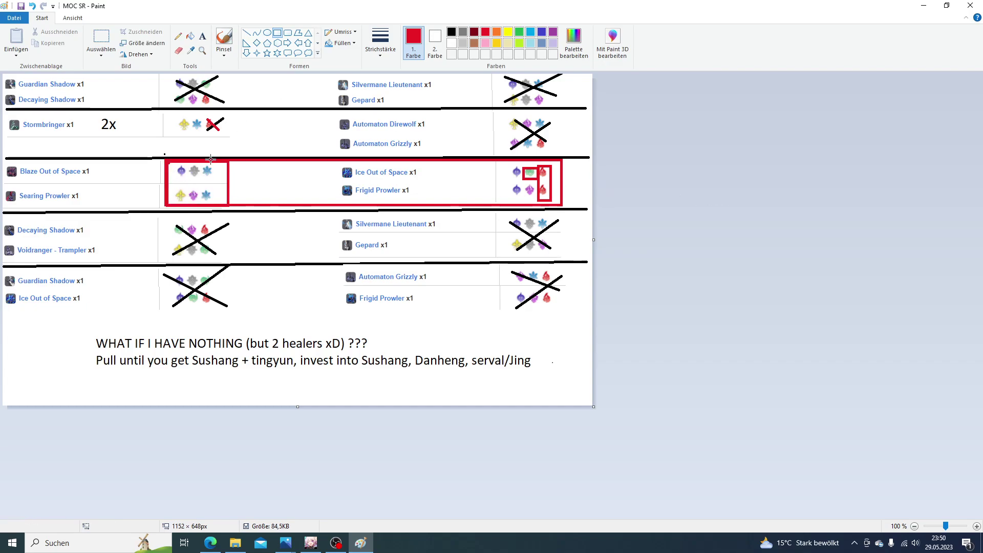
{"action": "left_click_drag", "start_coordinate": [189, 166], "coordinate": [199, 182]}
{"action": "left_click_drag", "start_coordinate": [189, 190], "coordinate": [201, 203]}
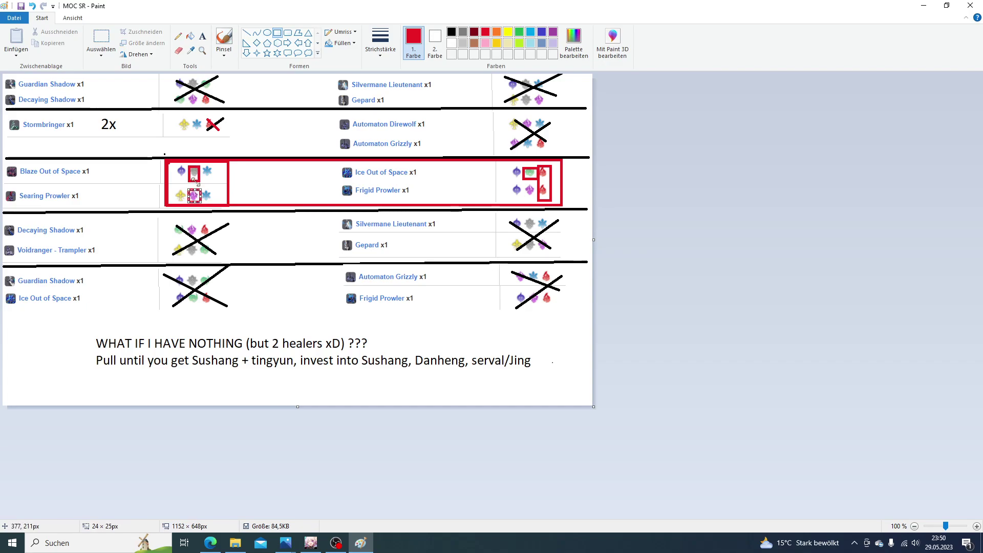